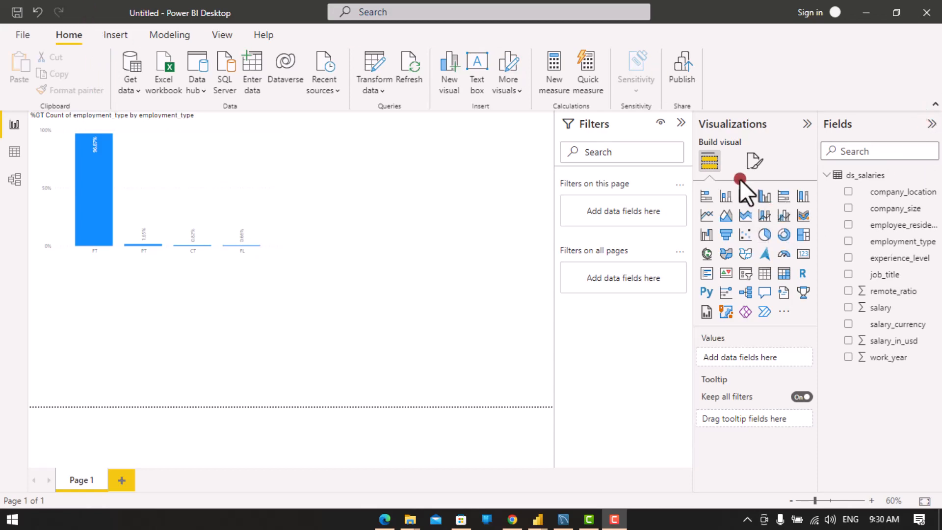
# - Set the Y-axis title of the employment type column chart to "Percent"
pyautogui.click(128, 188)
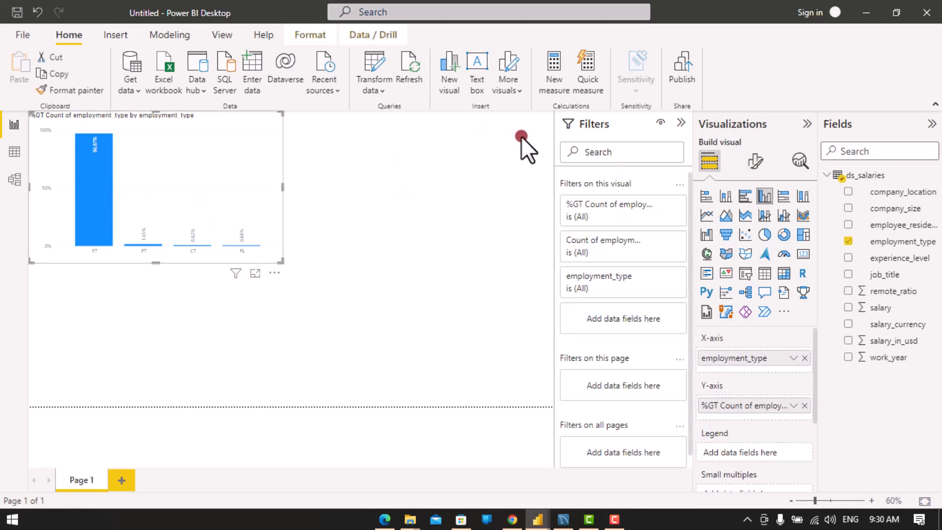
pyautogui.click(756, 162)
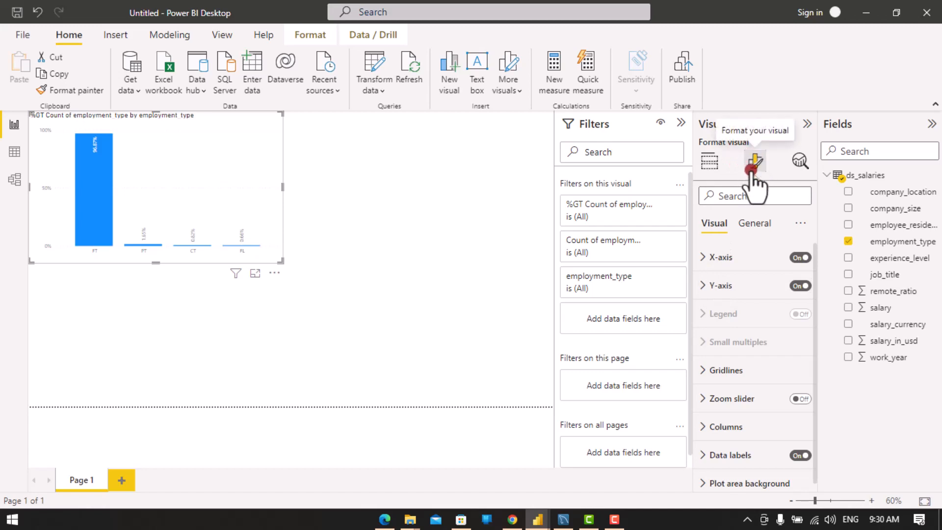
pyautogui.click(704, 299)
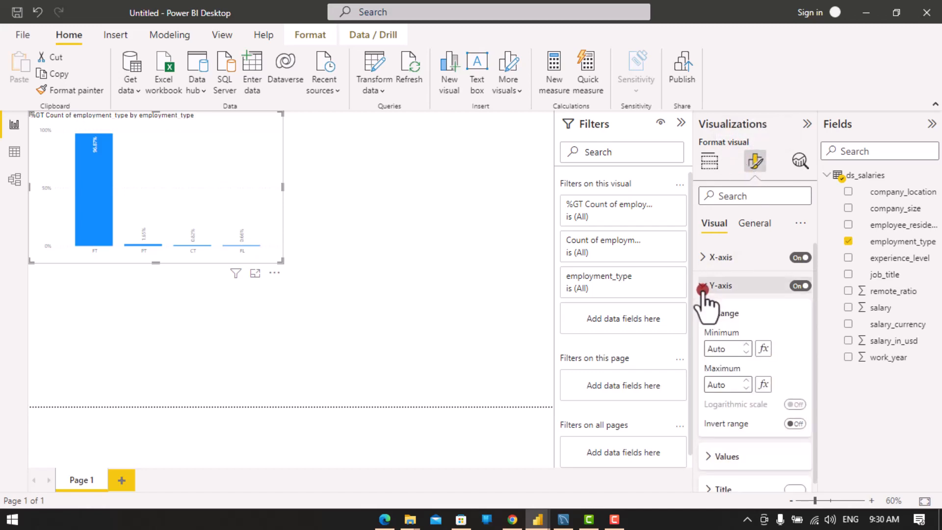
pyautogui.scroll(-3, 736, 395)
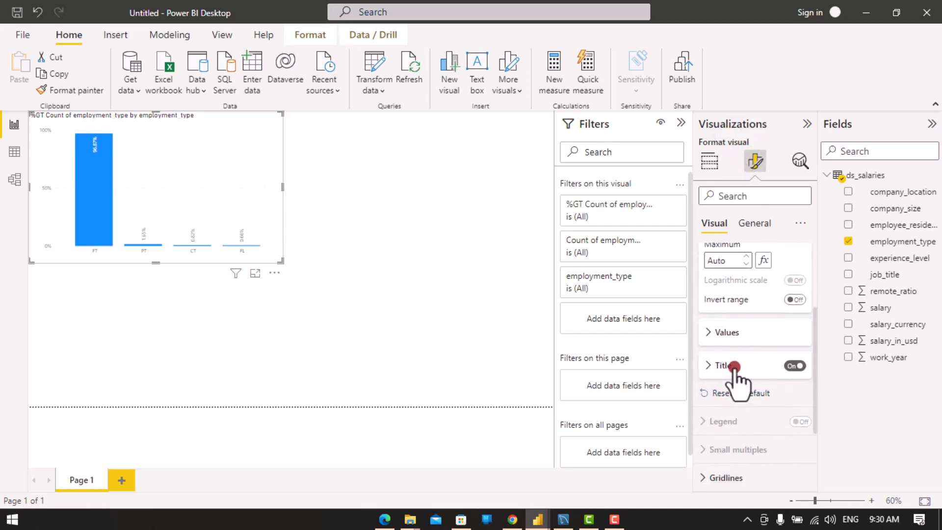
pyautogui.click(791, 366)
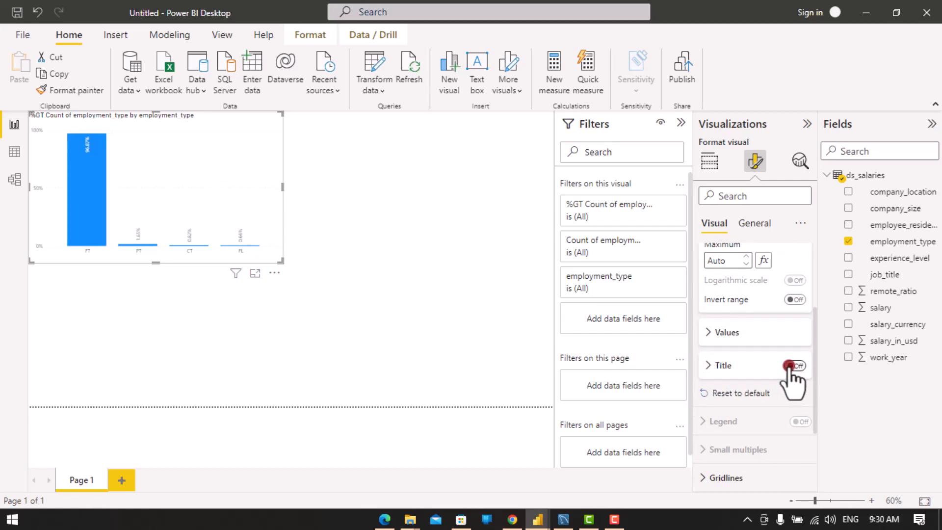
pyautogui.click(791, 366)
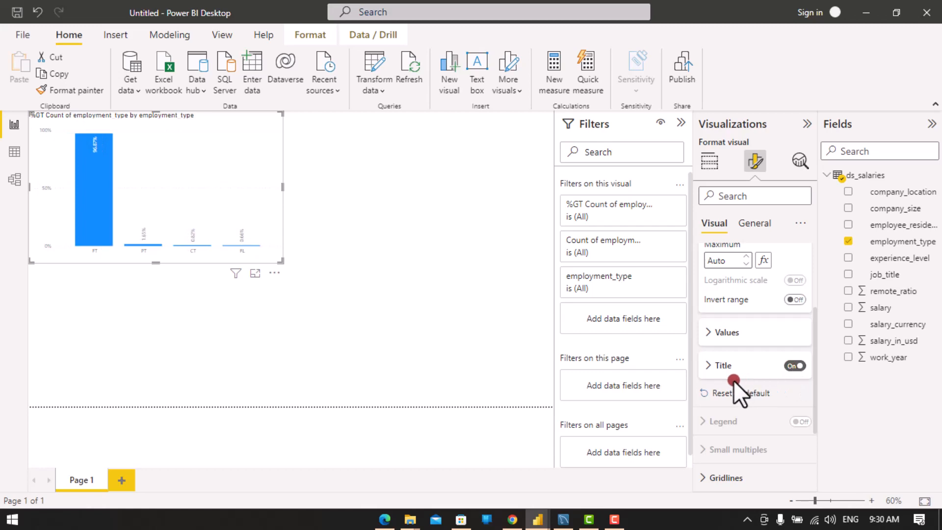
pyautogui.click(711, 365)
pyautogui.click(744, 403)
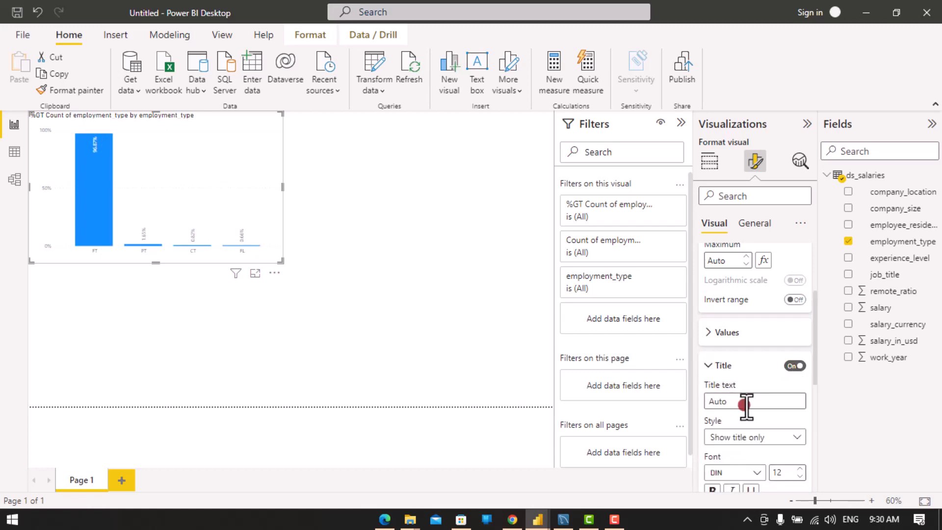
pyautogui.write('Percent')
pyautogui.click(329, 404)
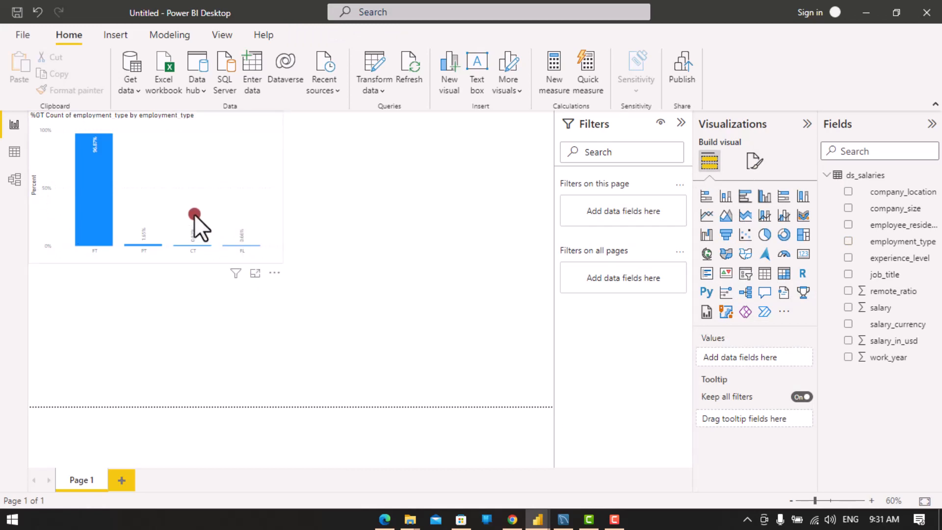
# - Check the aggregation options of the employment type chart's Y-axis field and pick Count
pyautogui.click(193, 200)
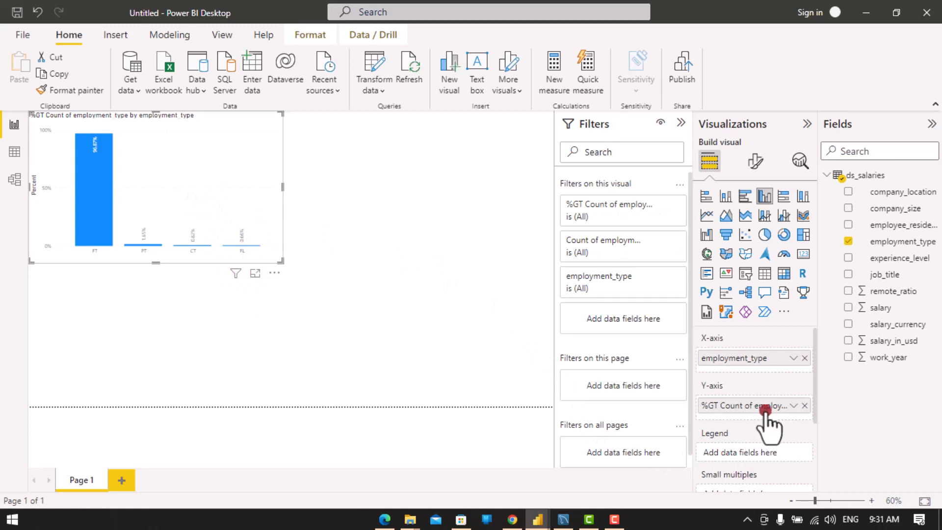
pyautogui.click(793, 407)
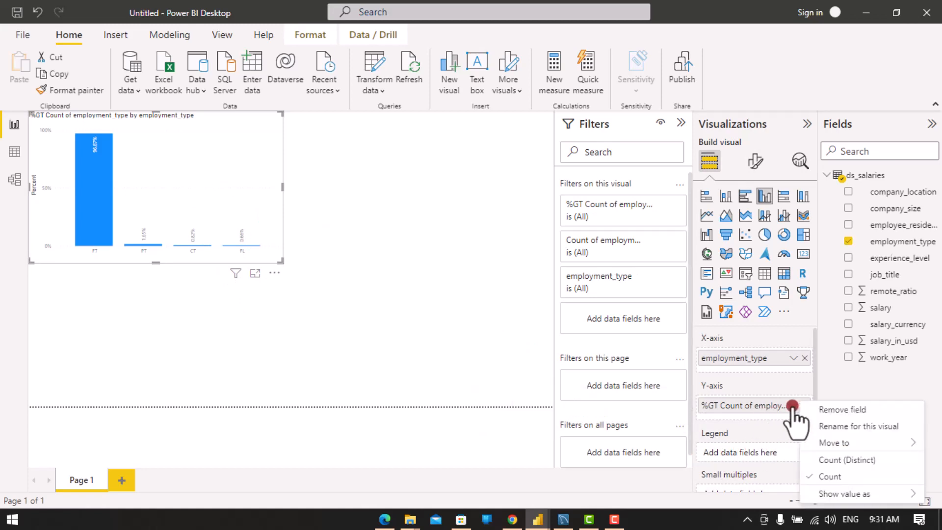
pyautogui.click(827, 478)
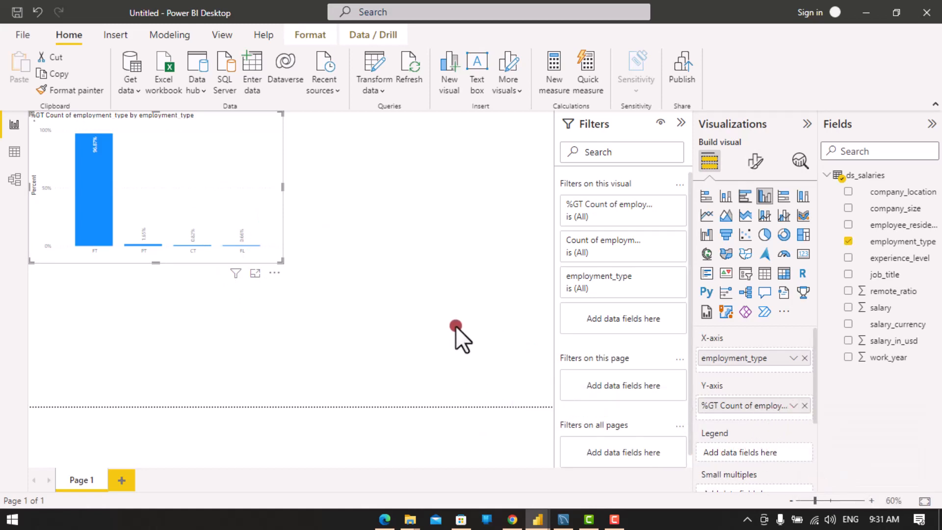
# - Make the employment type chart slightly narrower and insert an empty table visual below it
pyautogui.click(390, 286)
pyautogui.click(272, 242)
pyautogui.moveTo(277, 260); pyautogui.dragTo(253, 261)
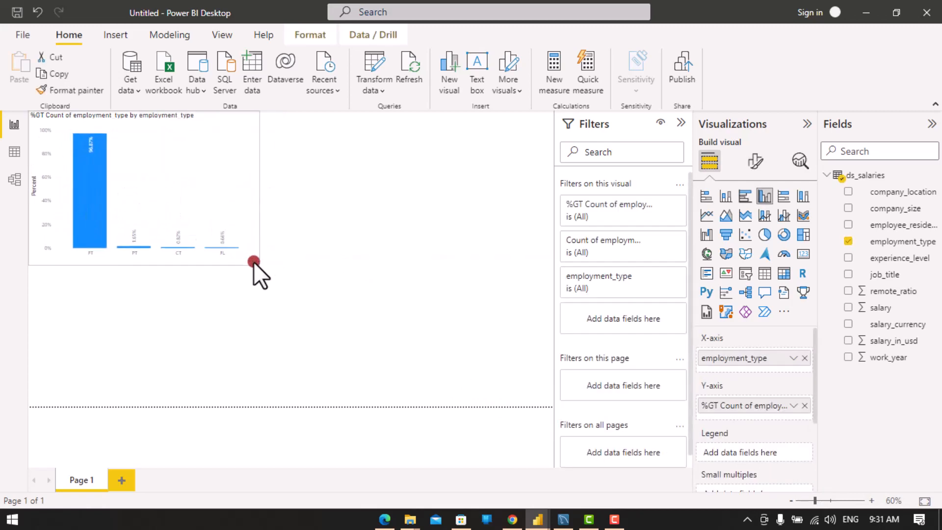
pyautogui.click(263, 322)
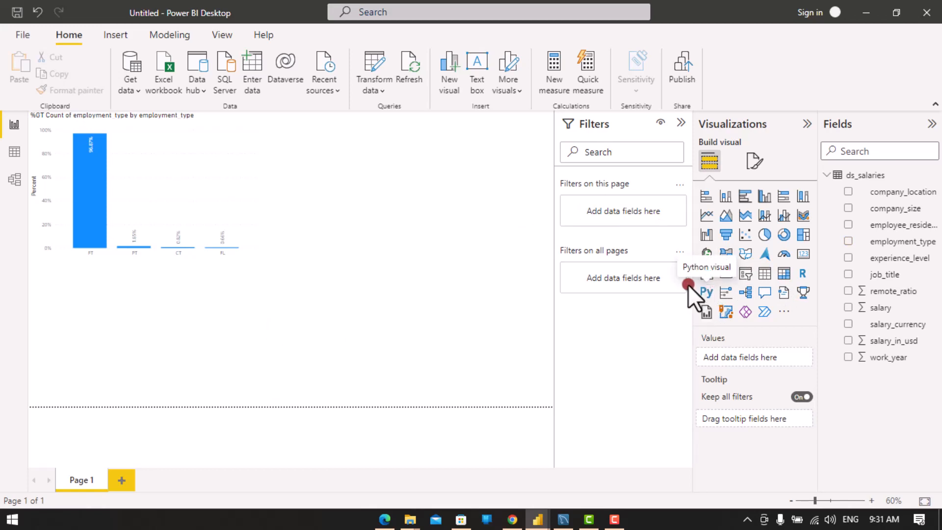
pyautogui.click(763, 271)
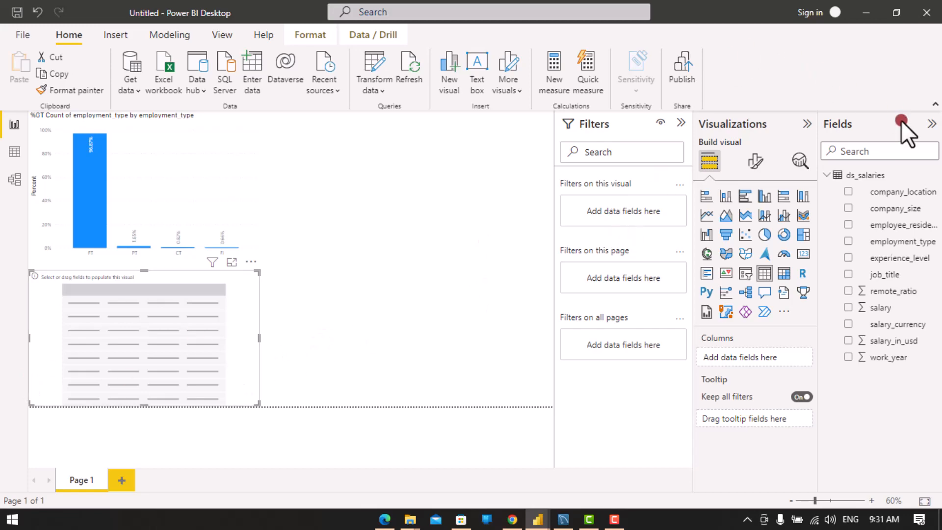
# - Switch to the Colab notebook in Chrome, examine the "Count of each Work Type" histogram, and return to Power BI
pyautogui.click(511, 519)
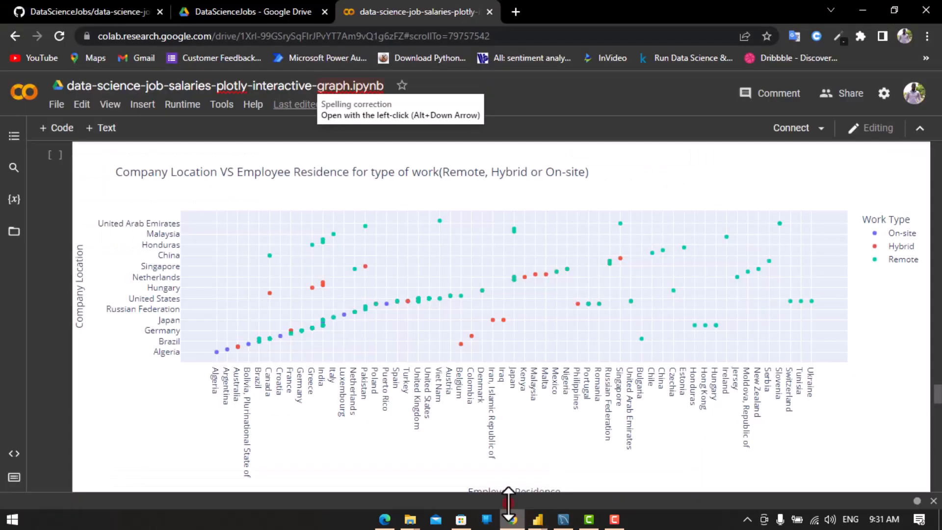
pyautogui.scroll(20, 502, 335)
pyautogui.scroll(-5, 501, 335)
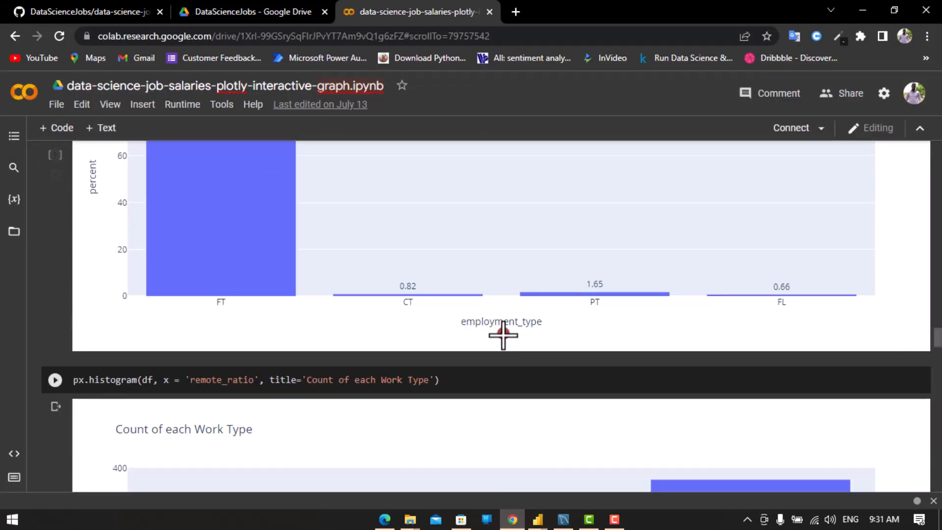
pyautogui.scroll(-2, 503, 335)
pyautogui.scroll(3, 504, 335)
pyautogui.scroll(-4, 503, 336)
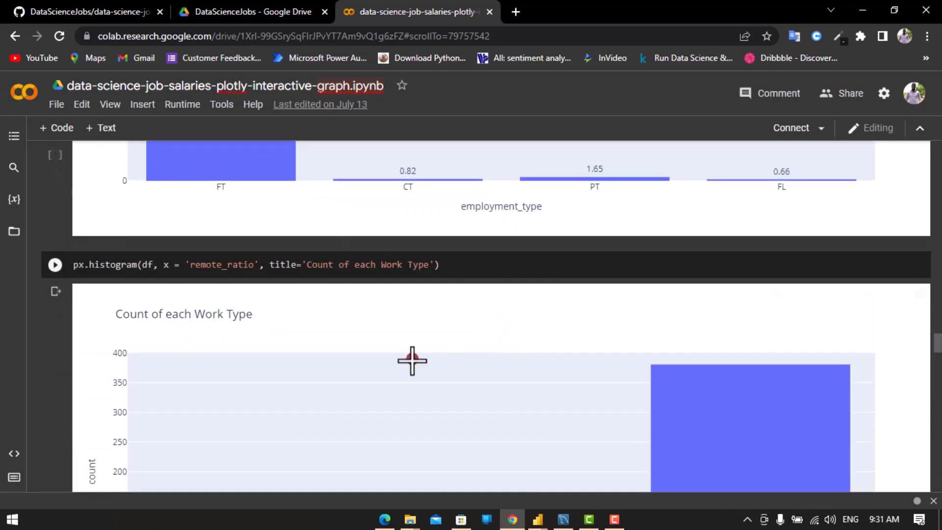
pyautogui.scroll(-2, 228, 347)
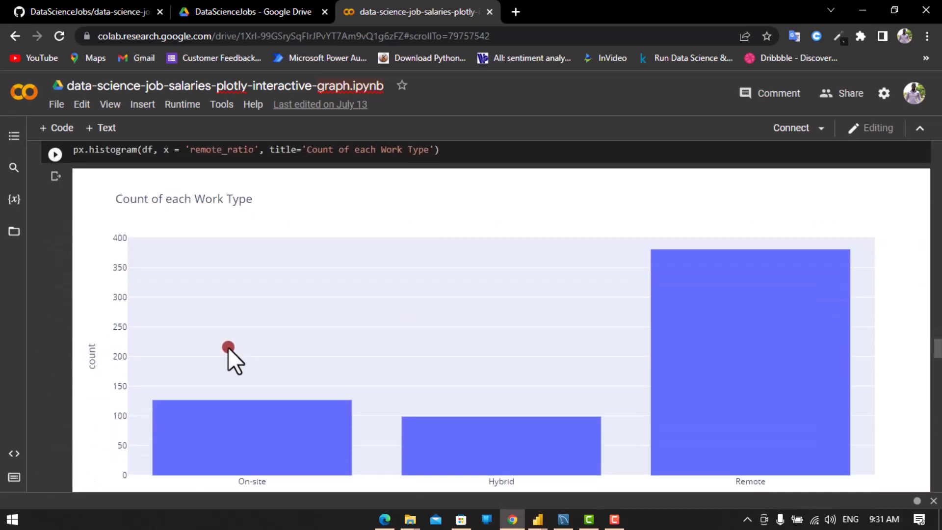
pyautogui.scroll(-2, 395, 406)
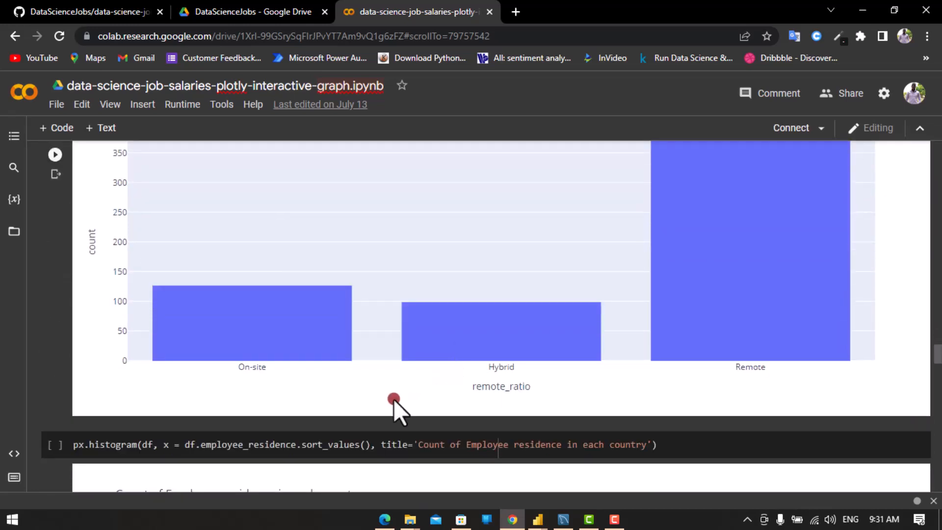
pyautogui.click(865, 11)
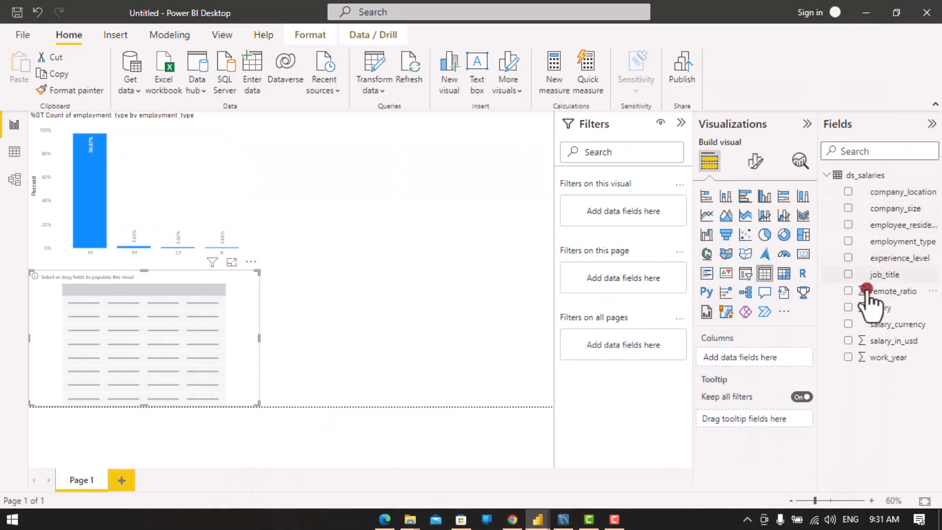
# - Turn the empty table into a clustered column chart with remote_ratio on the X-axis and Count of remote_ratio on the Y-axis
pyautogui.moveTo(851, 292); pyautogui.dragTo(182, 357)
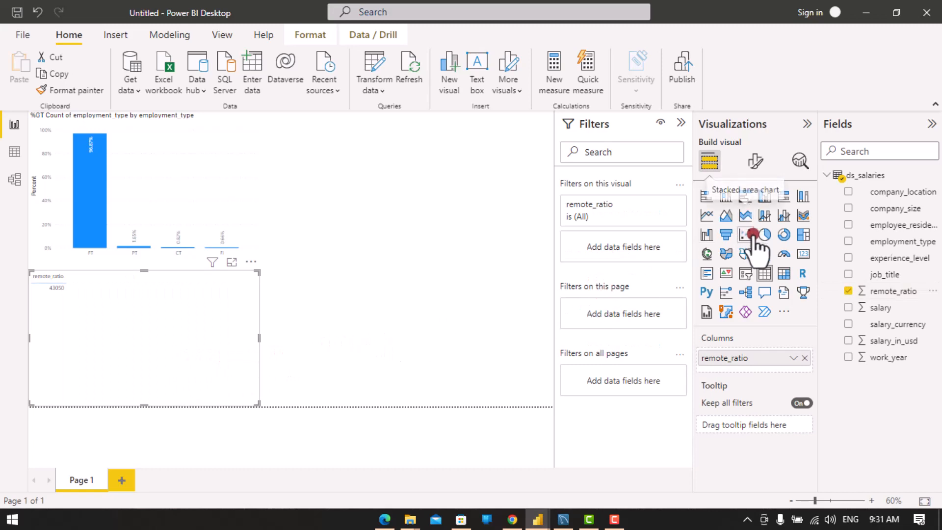
pyautogui.click(763, 196)
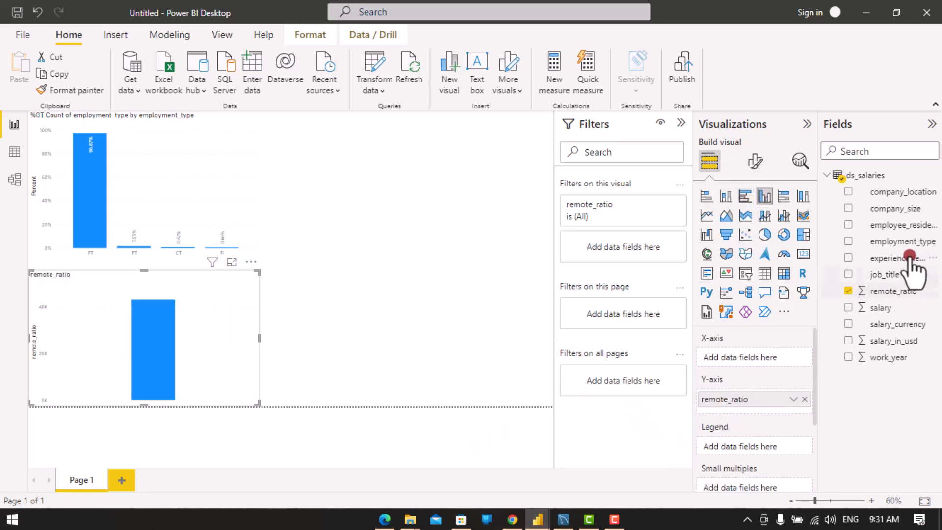
pyautogui.moveTo(905, 290); pyautogui.dragTo(755, 442)
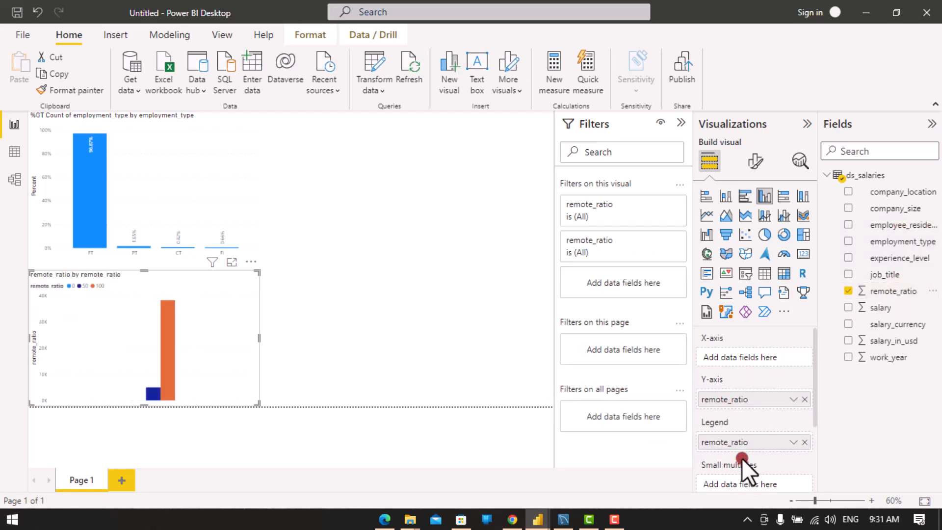
pyautogui.moveTo(744, 443); pyautogui.dragTo(748, 358)
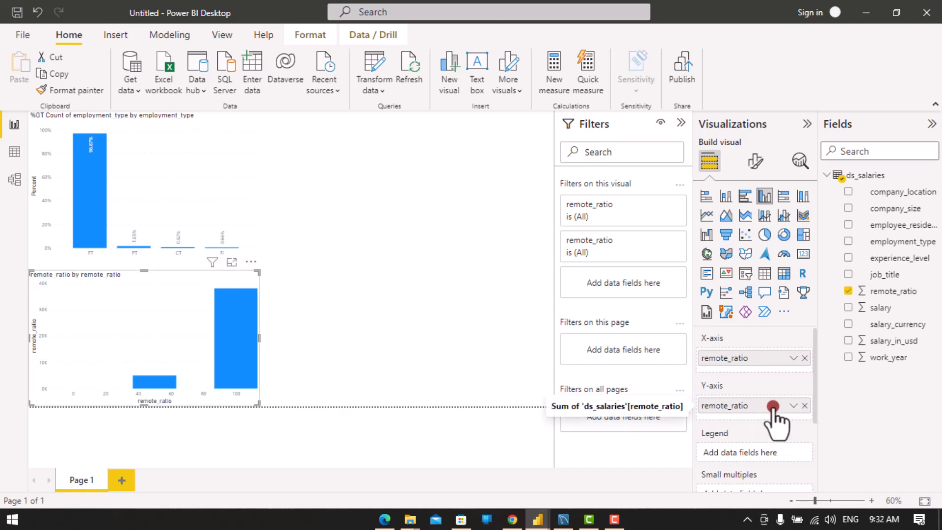
pyautogui.click(790, 405)
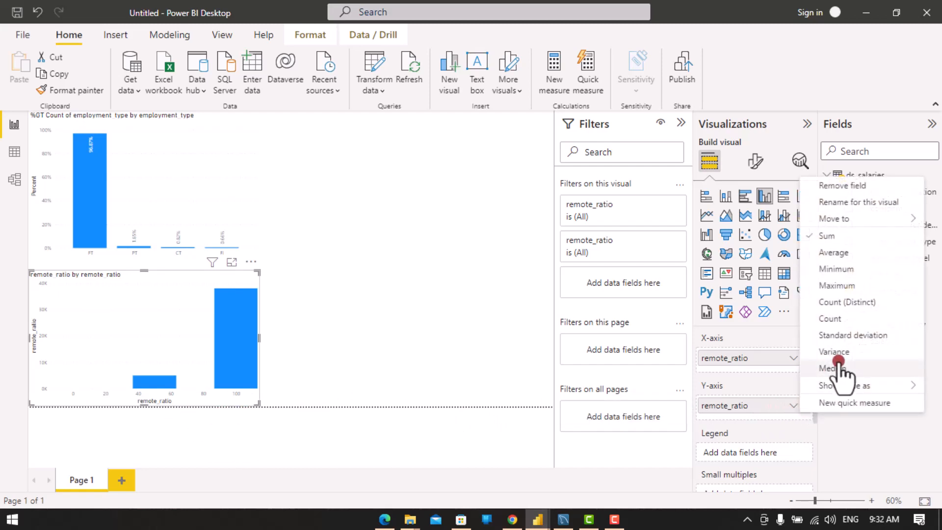
pyautogui.click(831, 319)
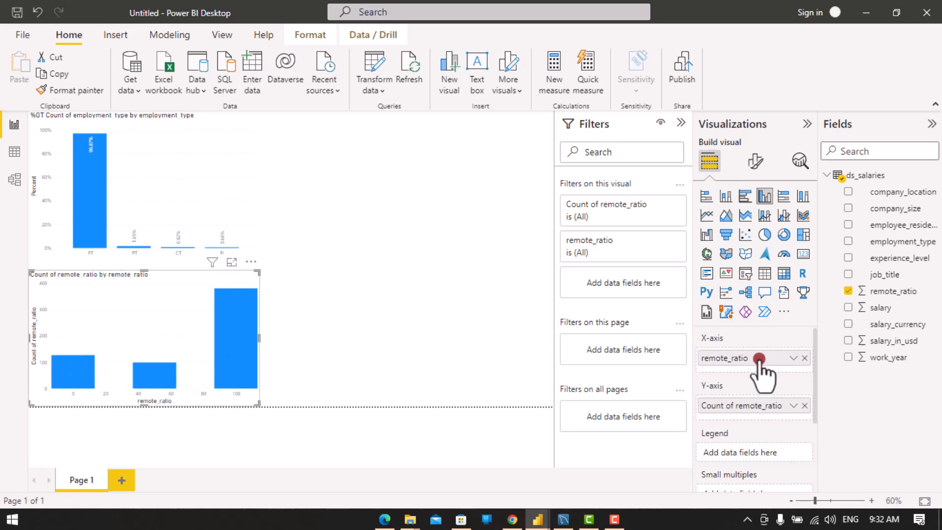
# - Change the X-axis type of the remote_ratio column chart to Categorical
pyautogui.click(751, 160)
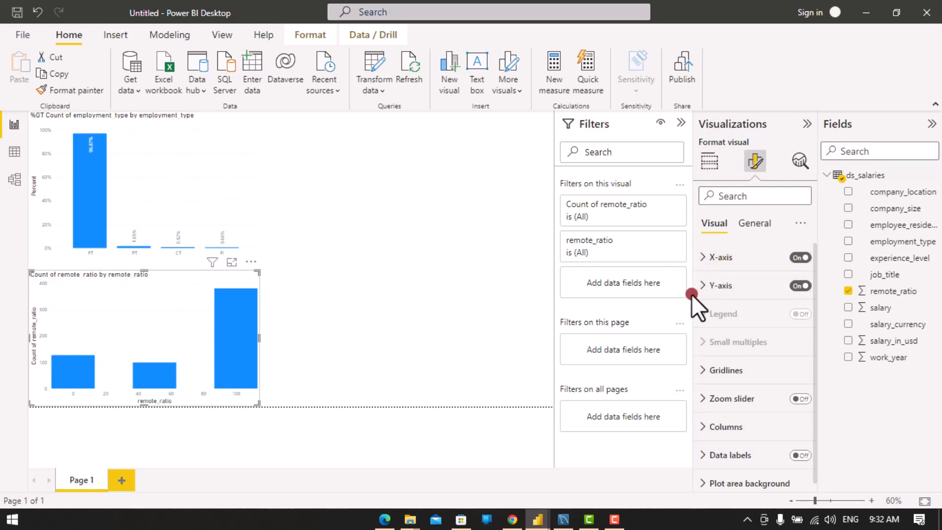
pyautogui.click(712, 259)
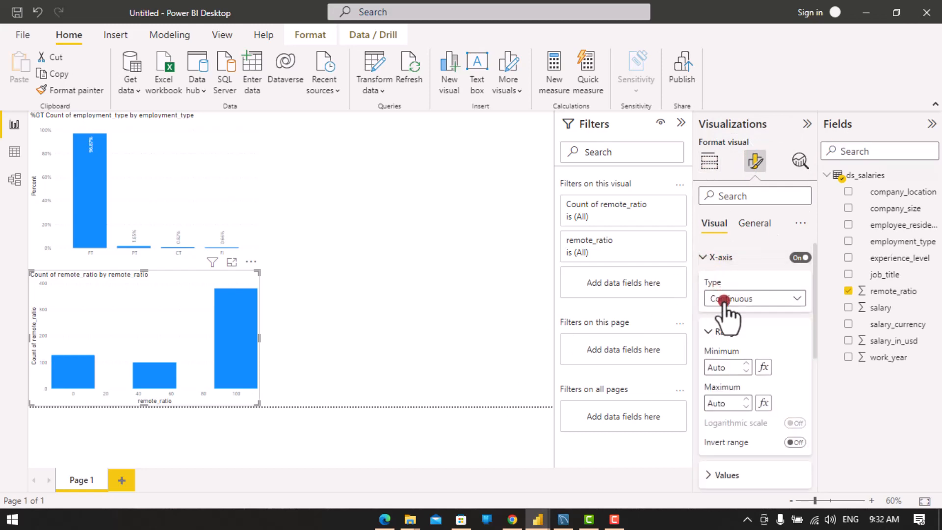
pyautogui.click(744, 300)
pyautogui.click(747, 329)
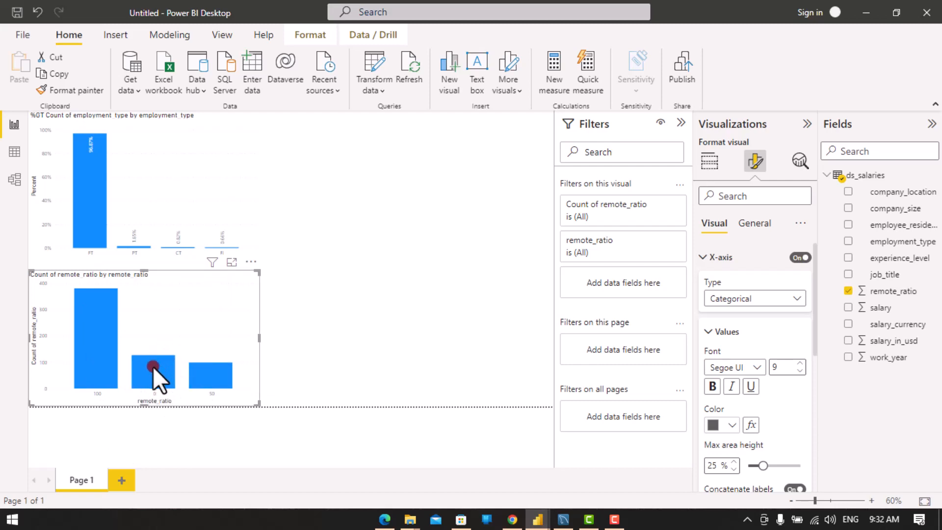
pyautogui.moveTo(204, 379)
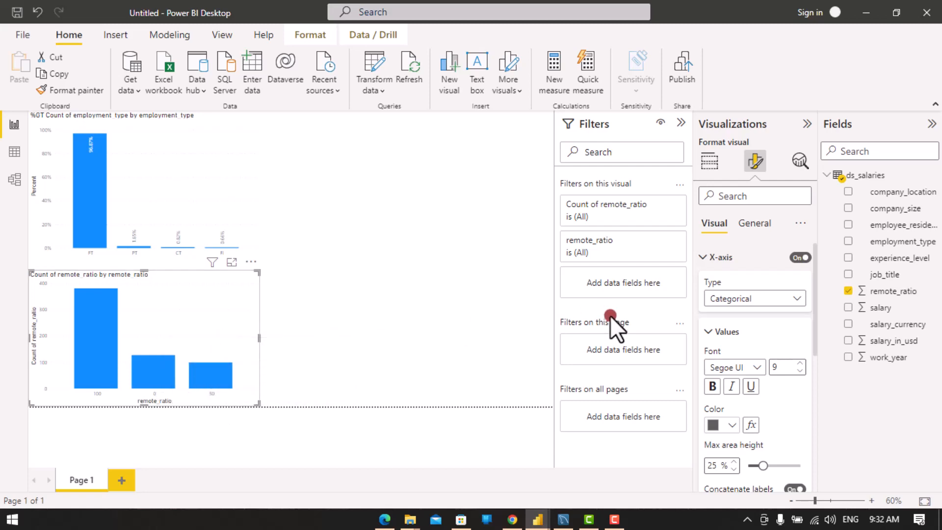
# - Turn on data labels for the remote_ratio column chart
pyautogui.click(711, 163)
pyautogui.click(763, 165)
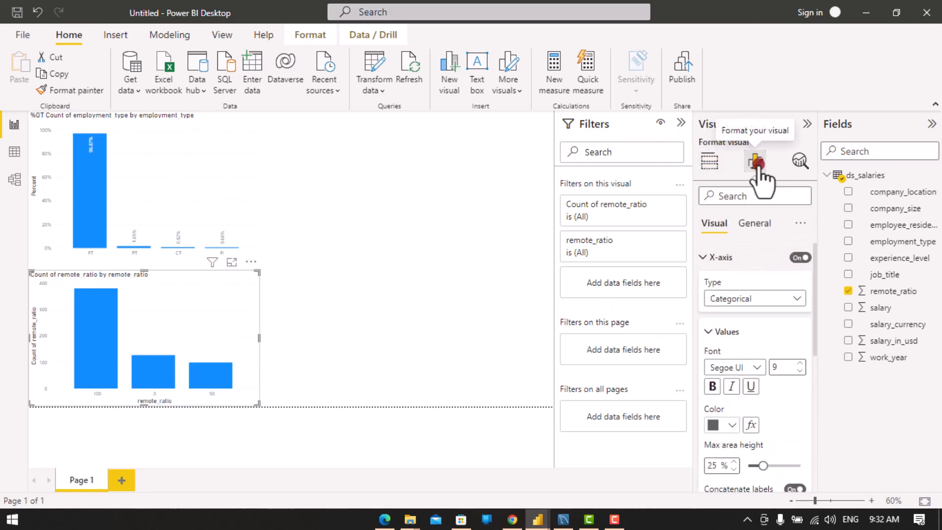
pyautogui.click(721, 257)
pyautogui.scroll(-1, 778, 368)
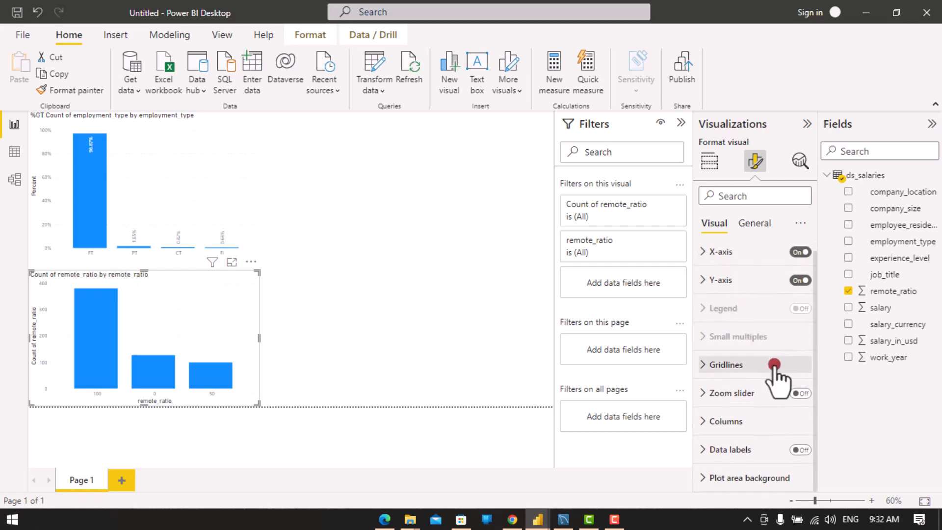
pyautogui.click(800, 450)
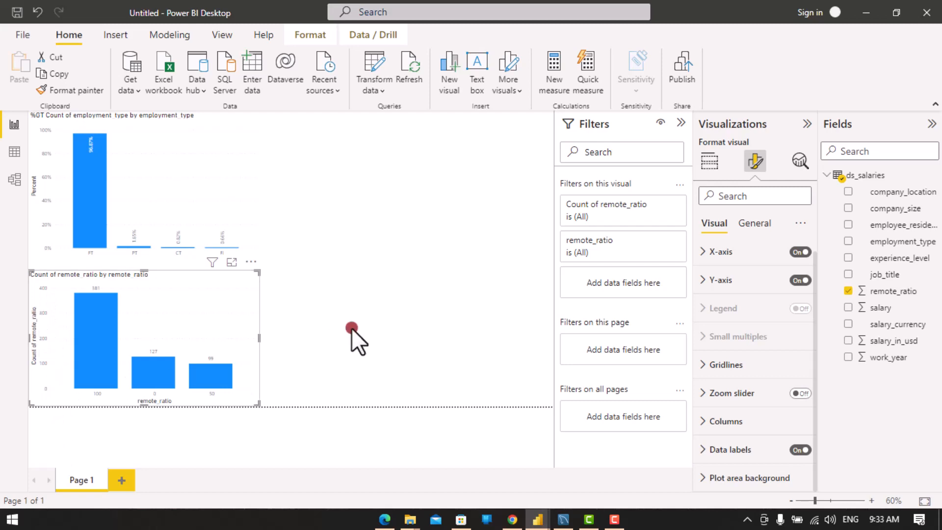
# - Turn off the remote_ratio chart's Y-axis and move the chart beside the employment type chart
pyautogui.click(805, 279)
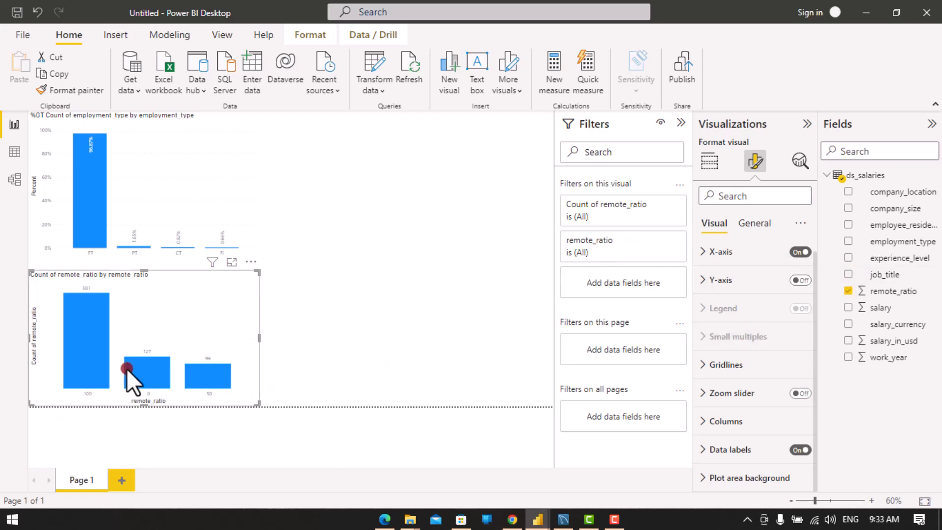
pyautogui.moveTo(157, 324); pyautogui.dragTo(407, 173)
pyautogui.click(421, 302)
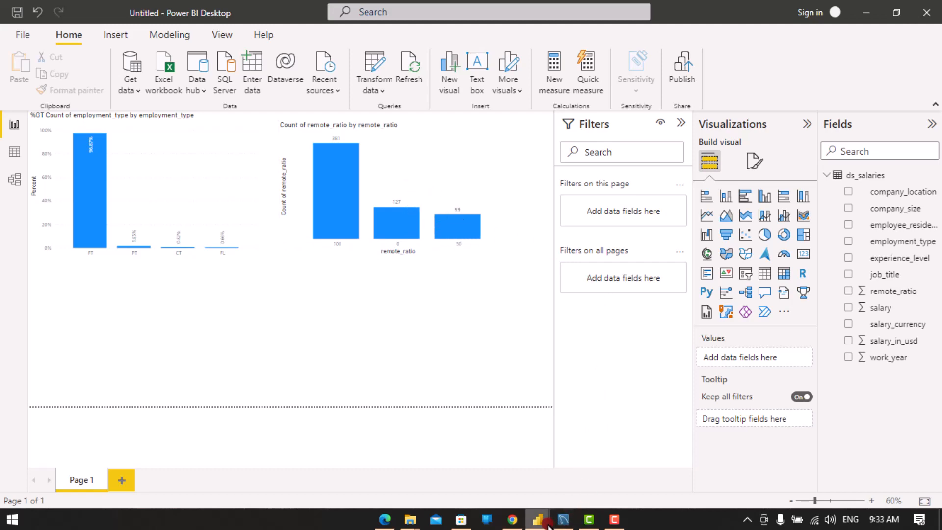
# - Switch to the Colab notebook in Chrome, examine the chart of employee residence counts per country, and return to Power BI
pyautogui.moveTo(537, 520)
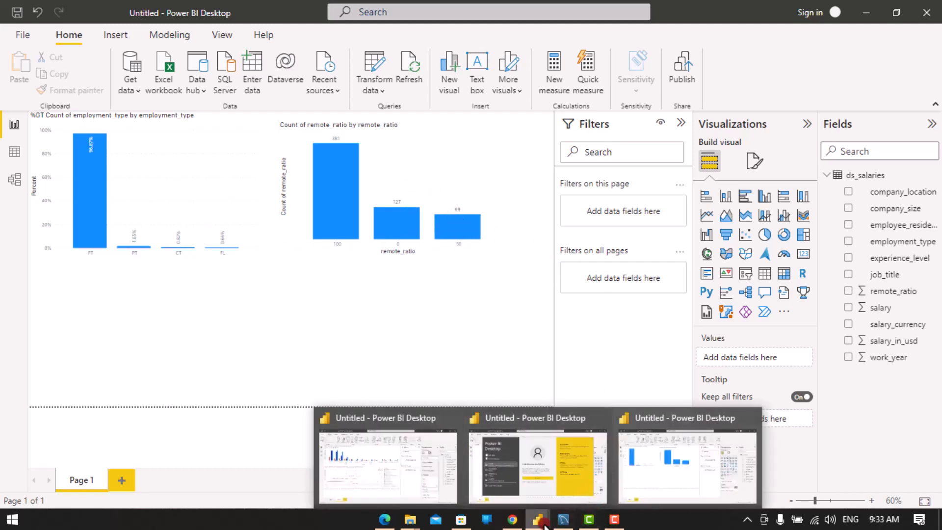
pyautogui.click(513, 521)
pyautogui.scroll(-7, 511, 320)
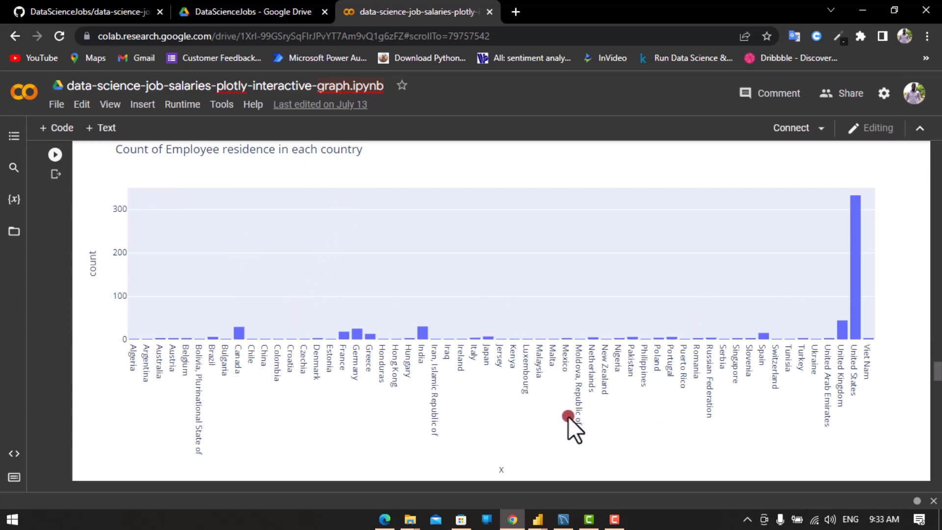
pyautogui.click(861, 5)
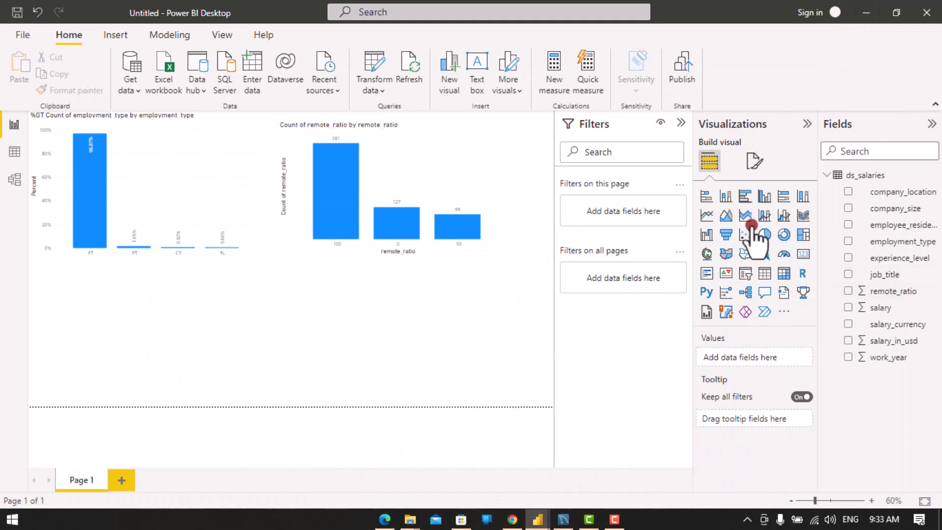
# - Add a wide clustered column chart below the employment type chart, with employee_residence on the X-axis and Count of employee_residence on the Y-axis
pyautogui.click(764, 196)
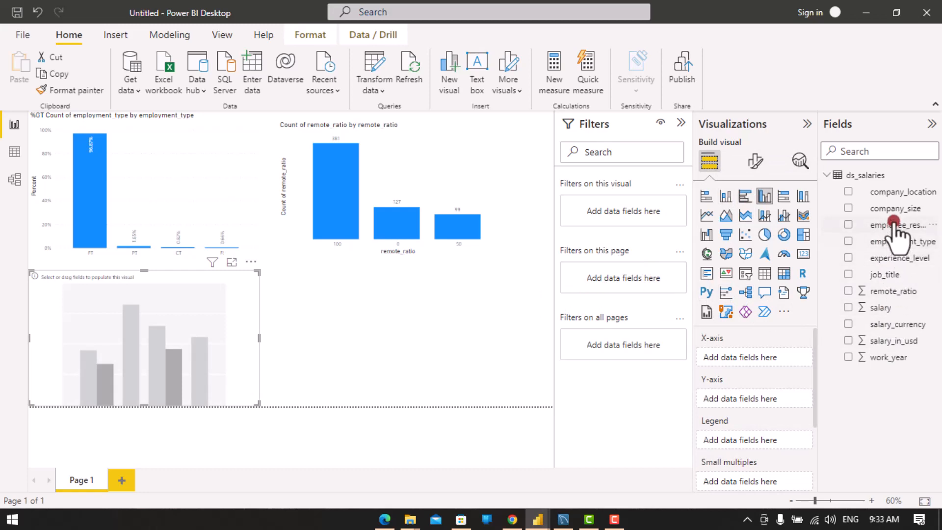
pyautogui.moveTo(847, 226); pyautogui.dragTo(733, 363)
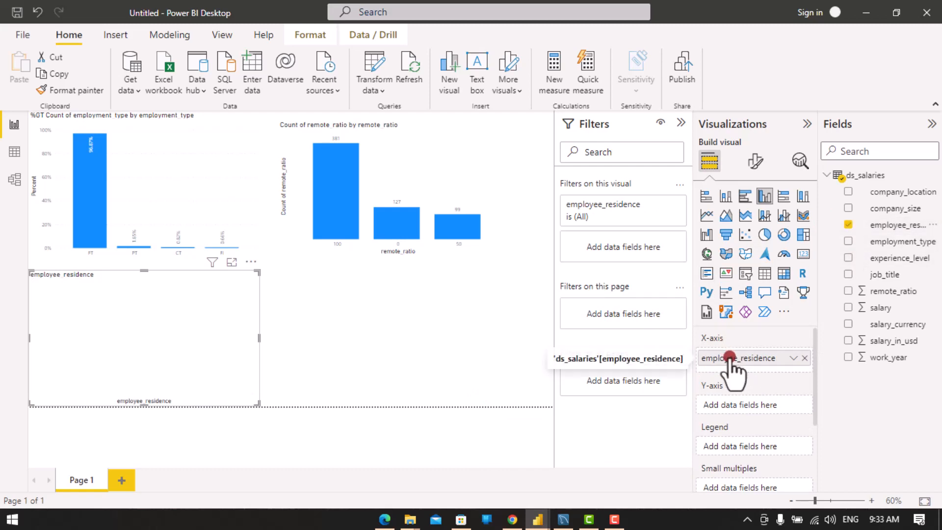
pyautogui.moveTo(730, 358)
pyautogui.mouseDown()
pyautogui.moveTo(732, 406)
pyautogui.moveTo(728, 364)
pyautogui.mouseUp()
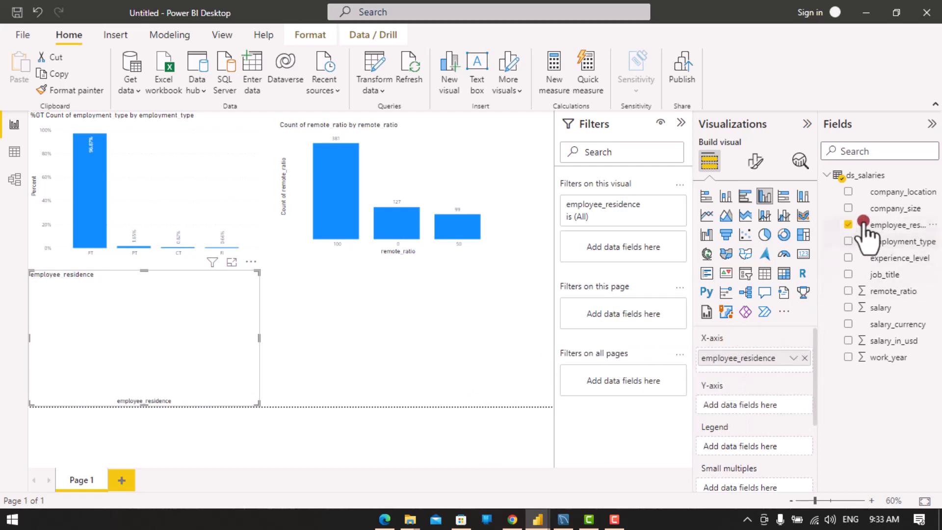
pyautogui.moveTo(865, 225); pyautogui.dragTo(717, 407)
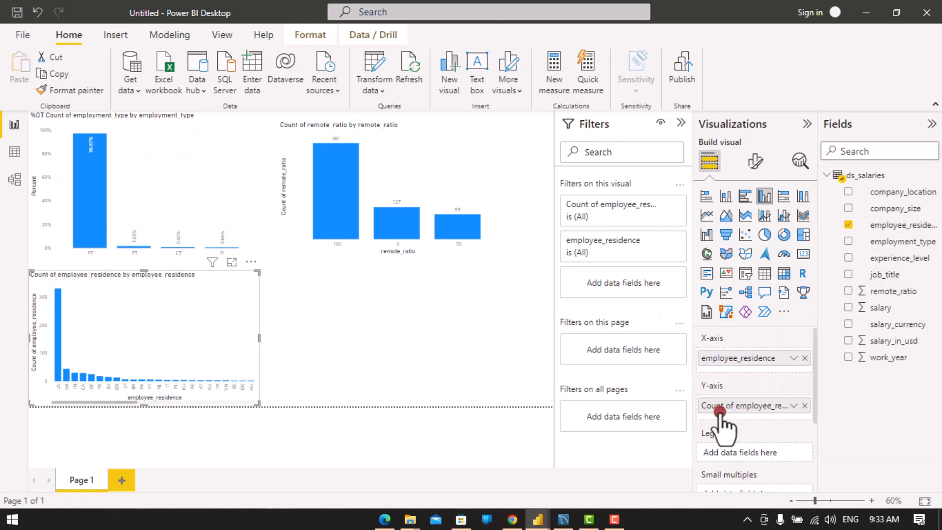
pyautogui.doubleClick(785, 405)
pyautogui.click(794, 405)
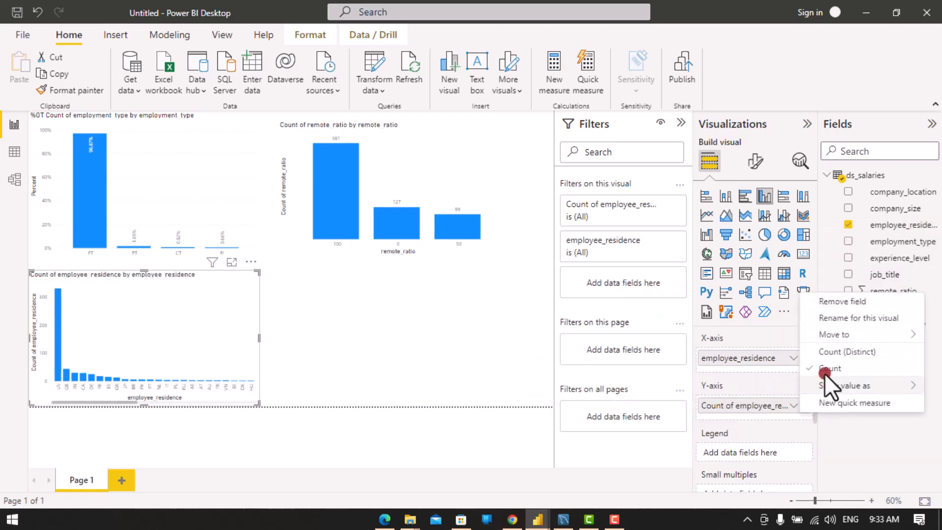
pyautogui.click(824, 369)
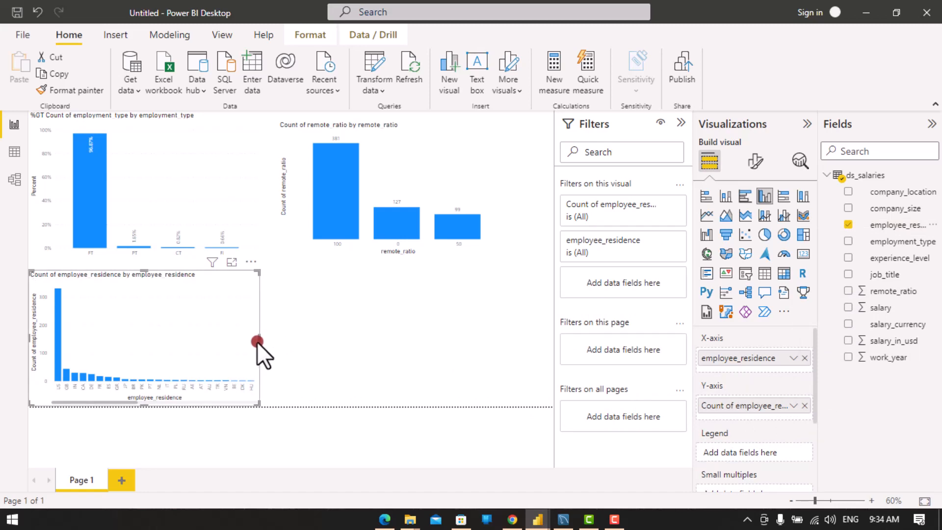
pyautogui.moveTo(258, 405); pyautogui.dragTo(458, 390)
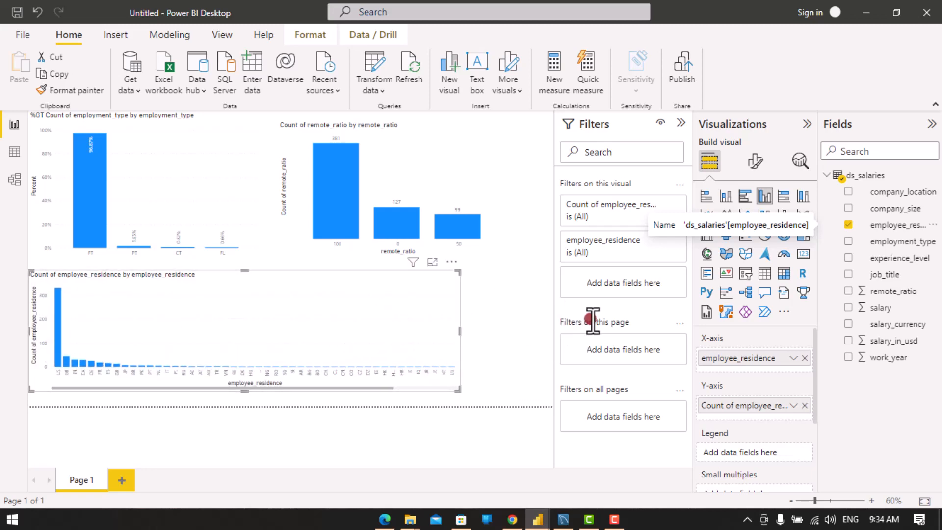
# - Apply a Top N filter on employee_residence to the new chart, showing the top 10 items by Count of employee_residence
pyautogui.click(595, 252)
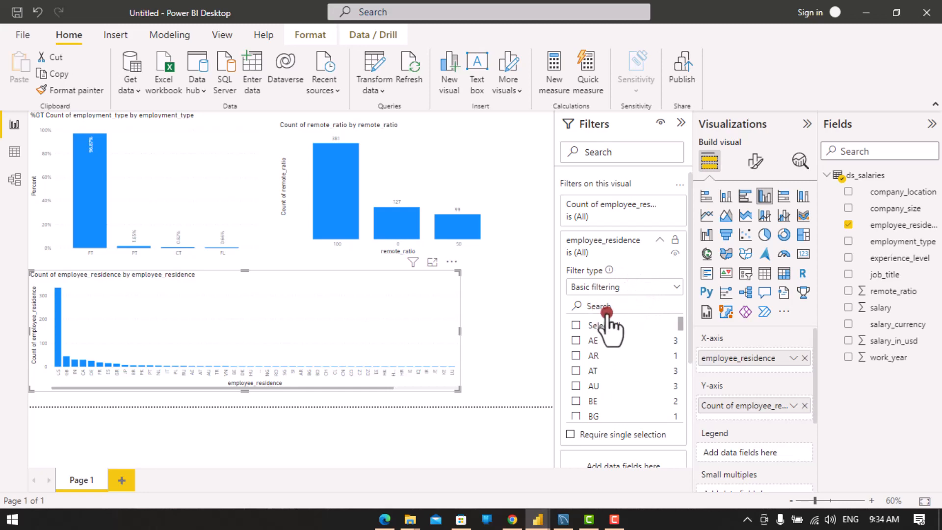
pyautogui.click(618, 289)
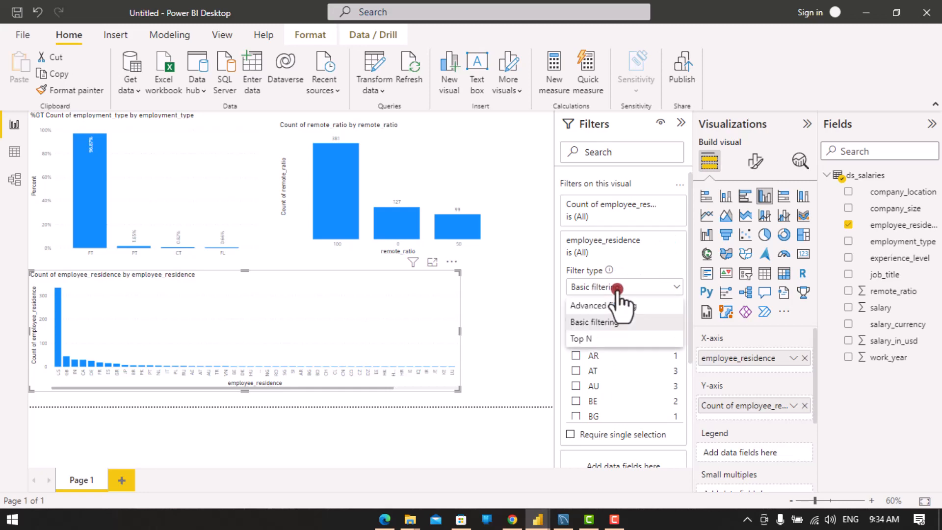
pyautogui.click(600, 337)
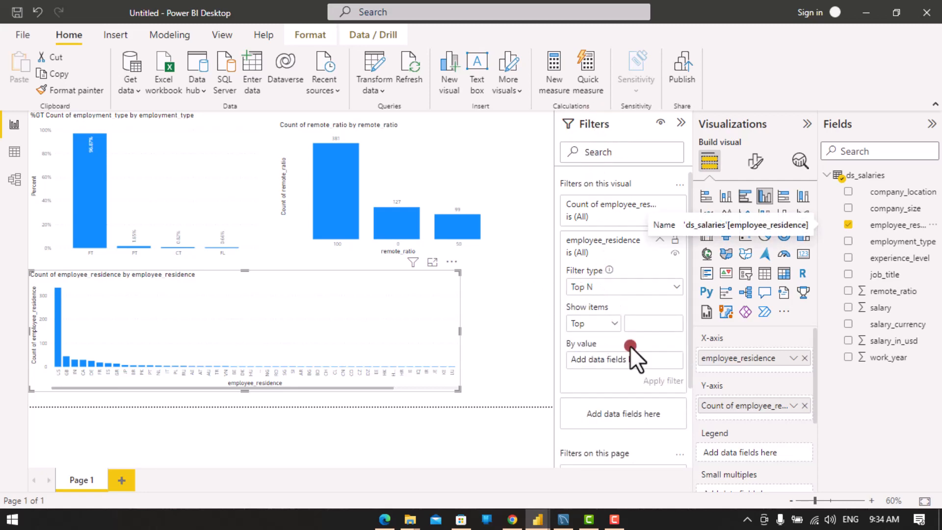
pyautogui.click(658, 325)
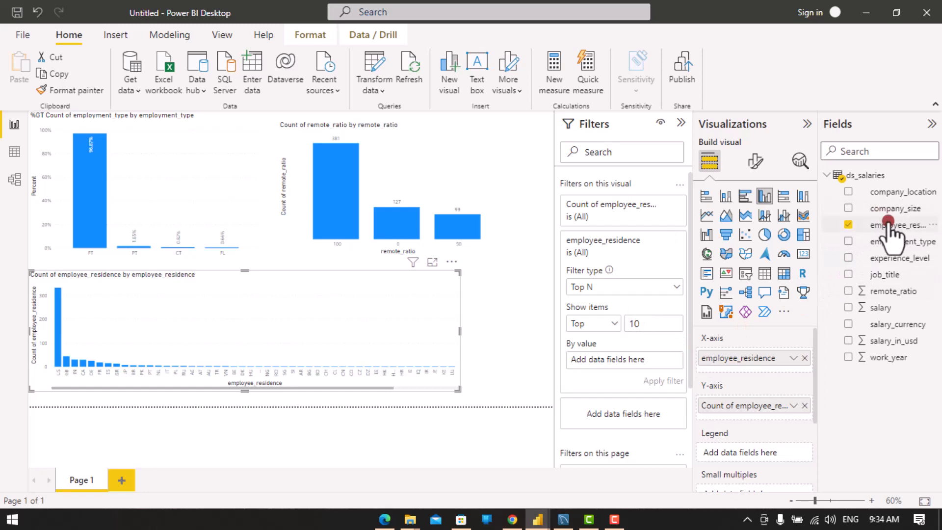
pyautogui.moveTo(878, 225); pyautogui.dragTo(639, 357)
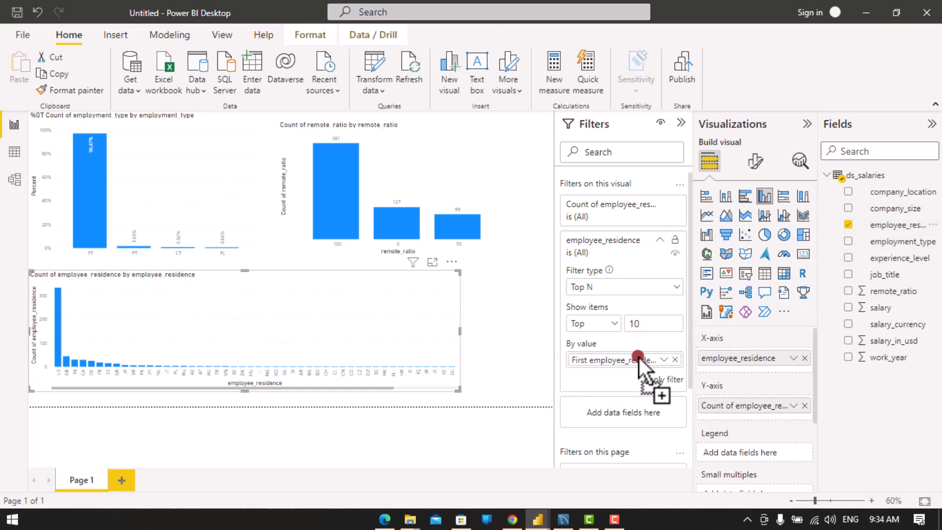
pyautogui.click(666, 359)
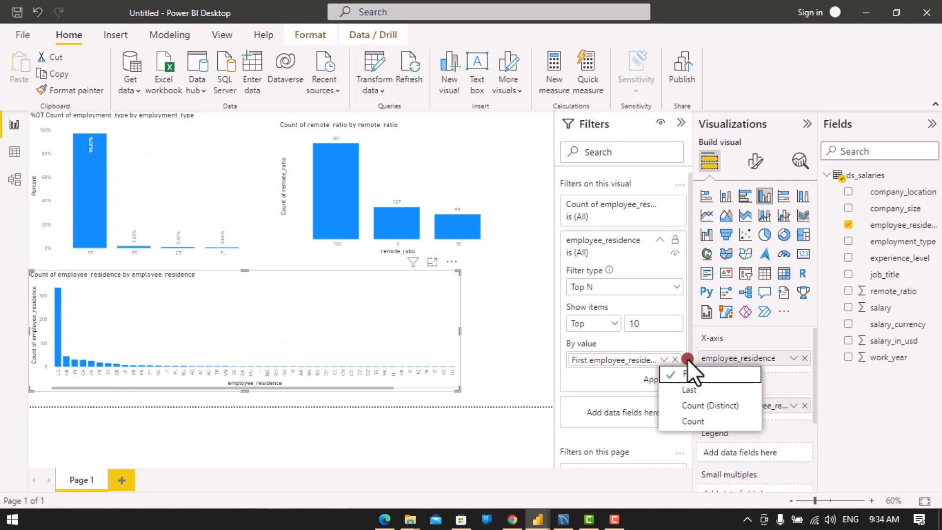
pyautogui.click(693, 420)
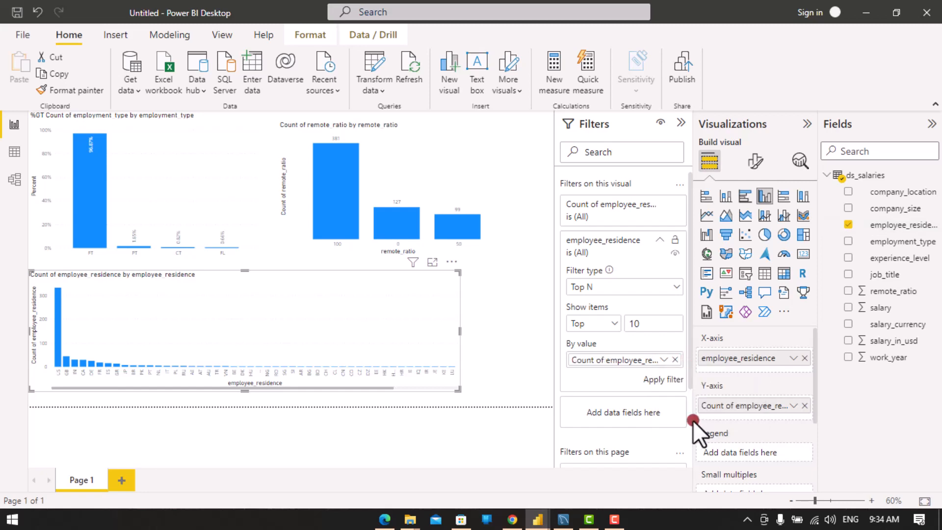
pyautogui.click(664, 379)
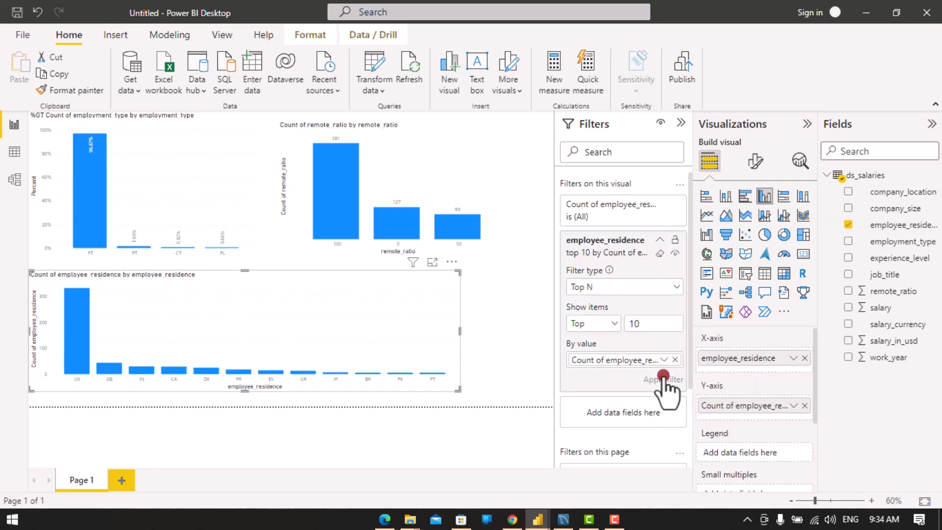
# - Move the employee_residence chart slightly inward from the page edge and widen it below the other two charts
pyautogui.moveTo(298, 342)
pyautogui.mouseDown()
pyautogui.moveTo(360, 344)
pyautogui.moveTo(311, 351)
pyautogui.mouseUp()
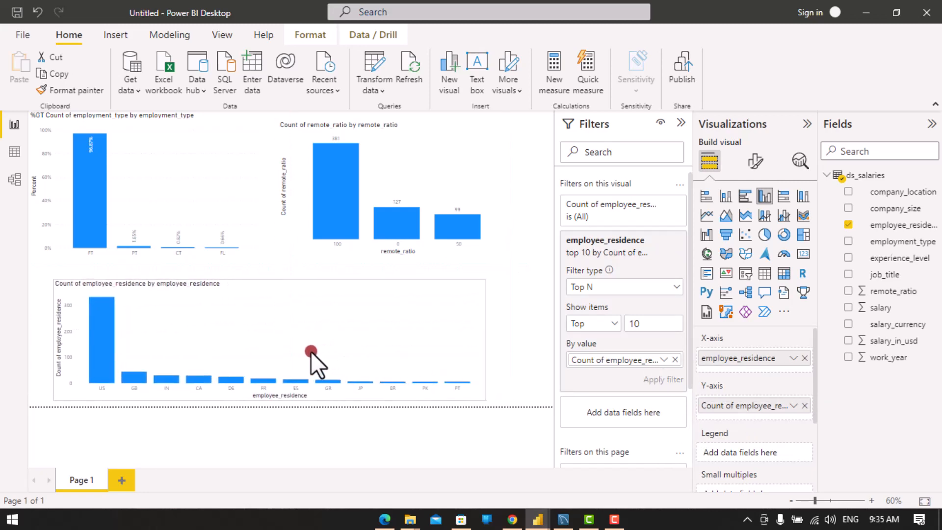
pyautogui.moveTo(476, 399); pyautogui.dragTo(507, 400)
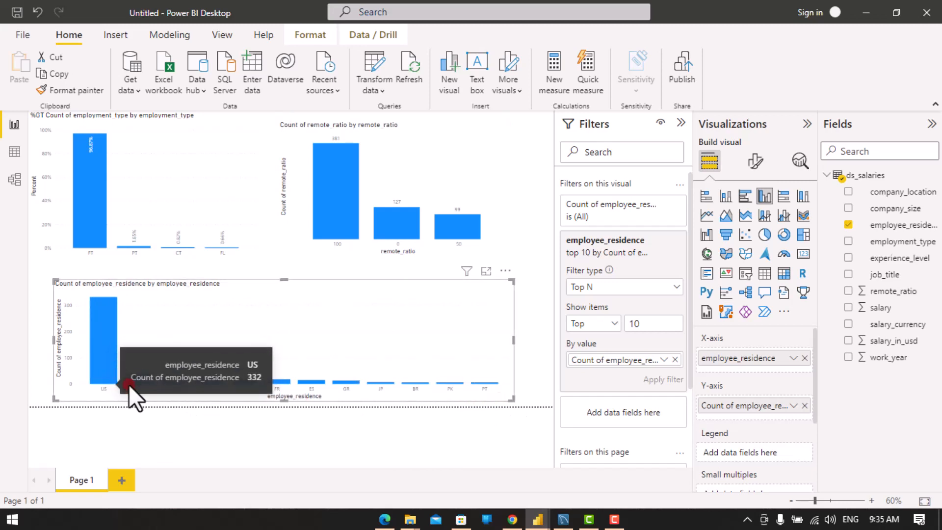
pyautogui.moveTo(147, 375)
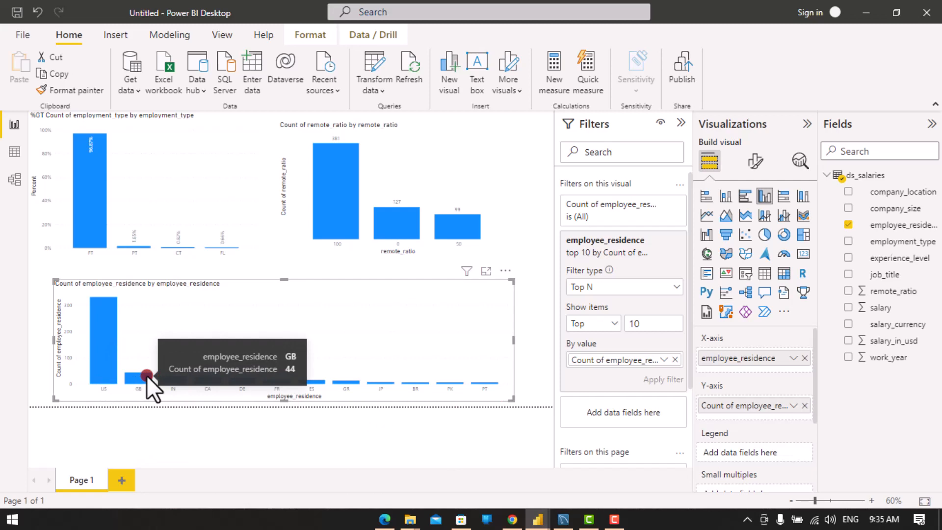
pyautogui.moveTo(175, 382)
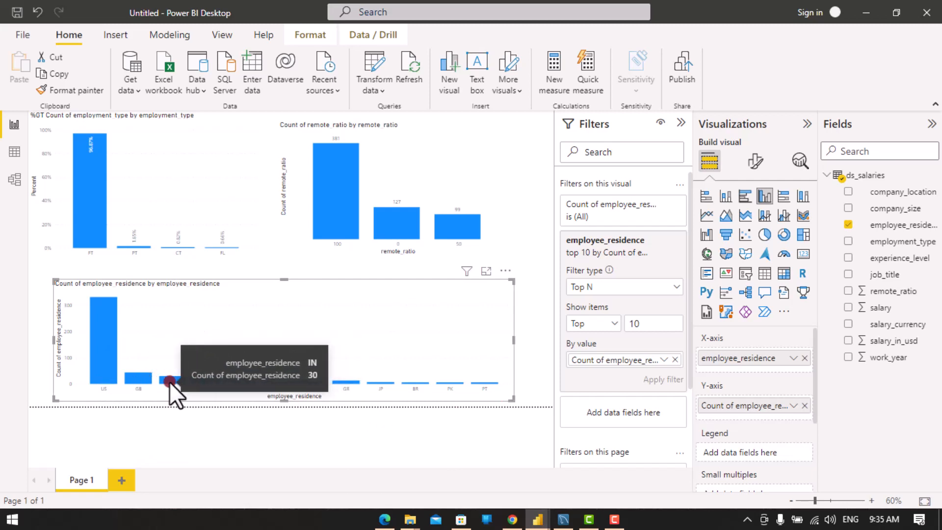